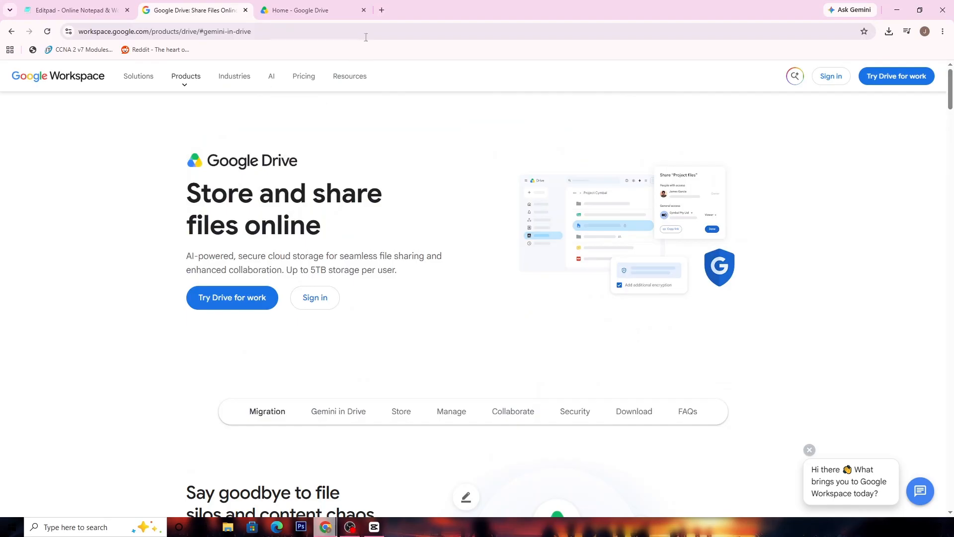
Search the web for "microsoft teams" in a new tab
left_click(382, 10)
type("micros")
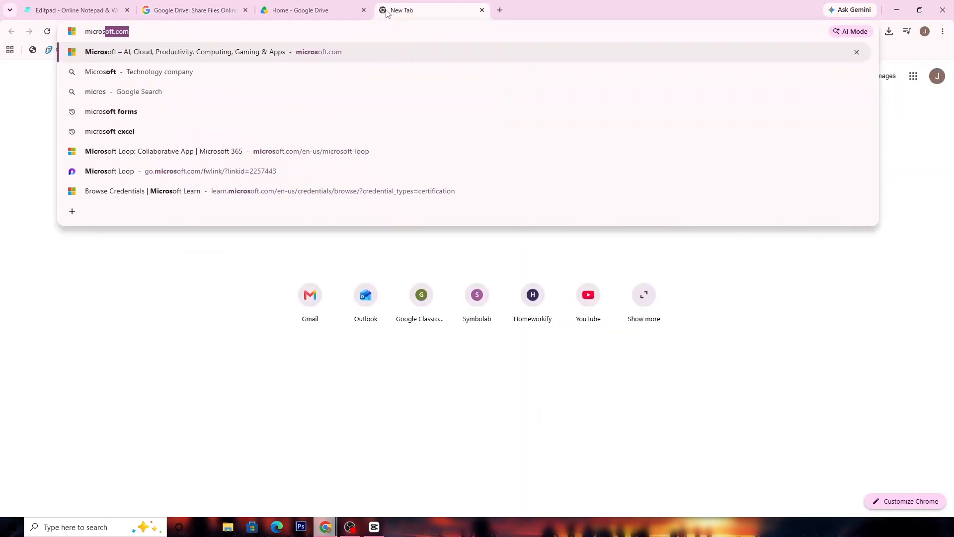
type("oft.com")
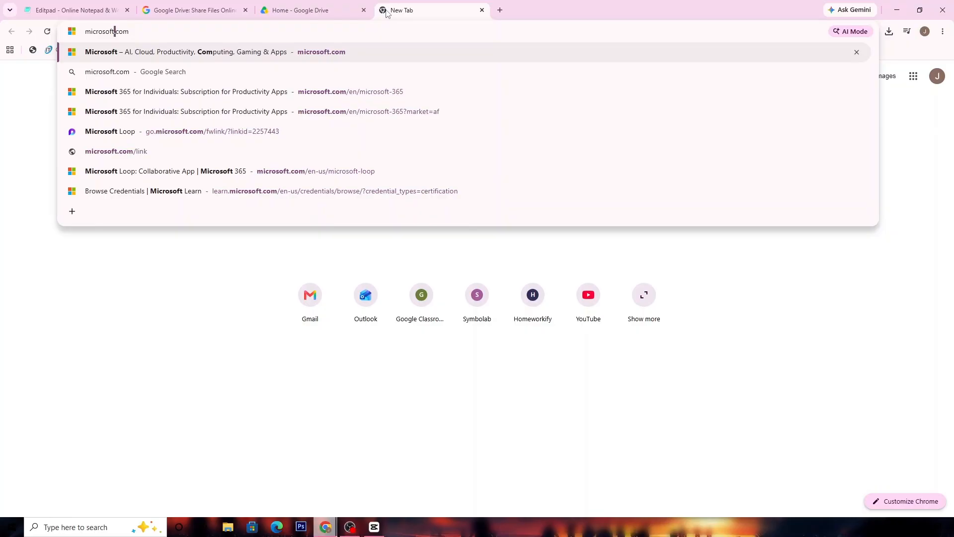
key("shift+End")
type("teams")
key("Return")
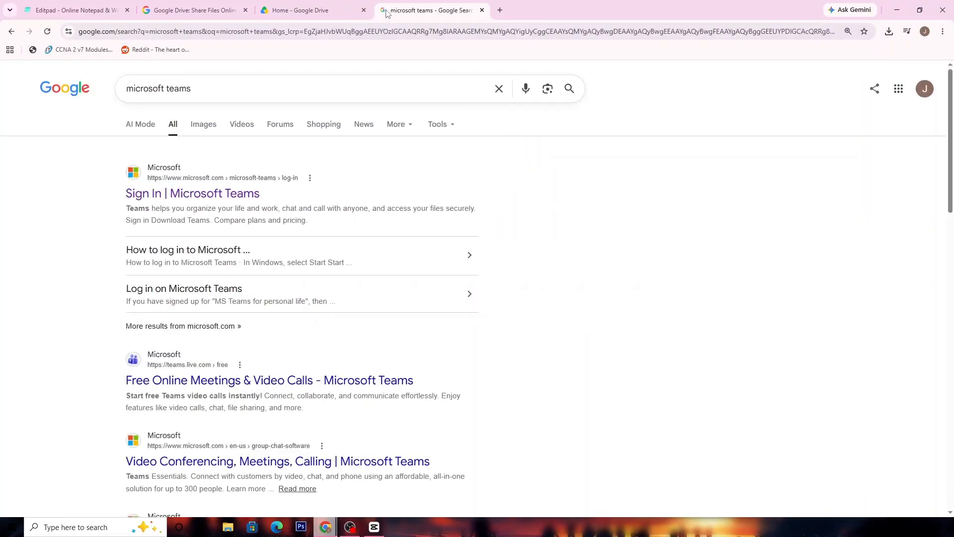
Sign in to Microsoft Teams on the web with the account already found, and close the leftover Teams login page
left_click(248, 197)
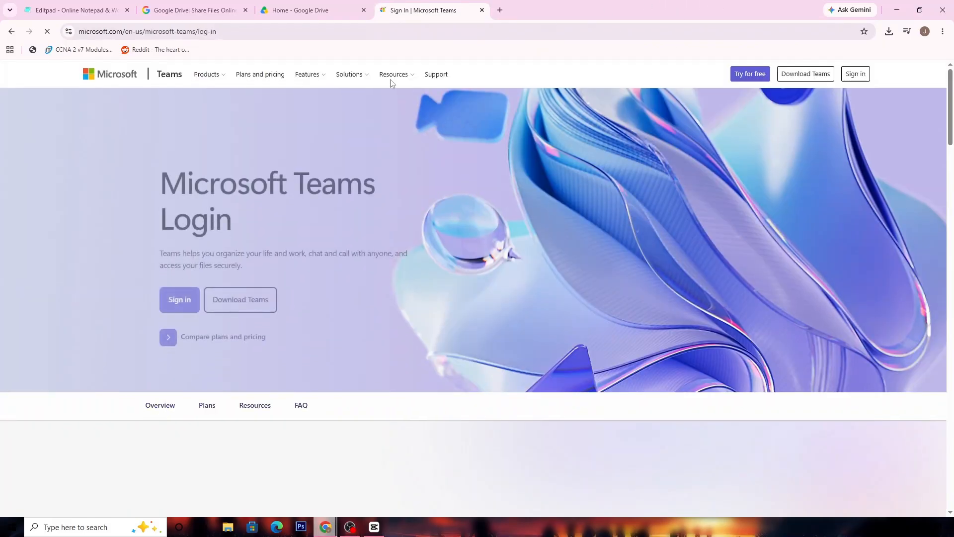
left_click(183, 275)
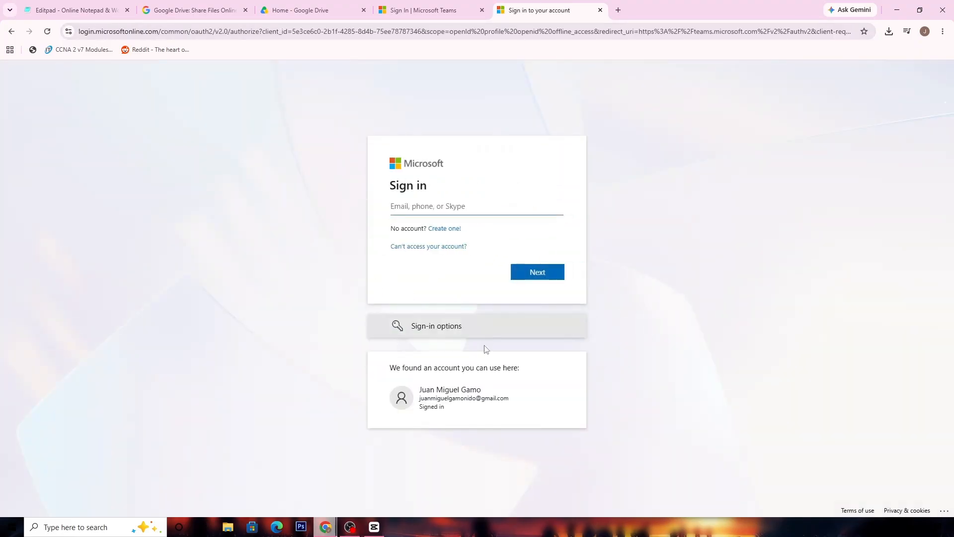
left_click(450, 398)
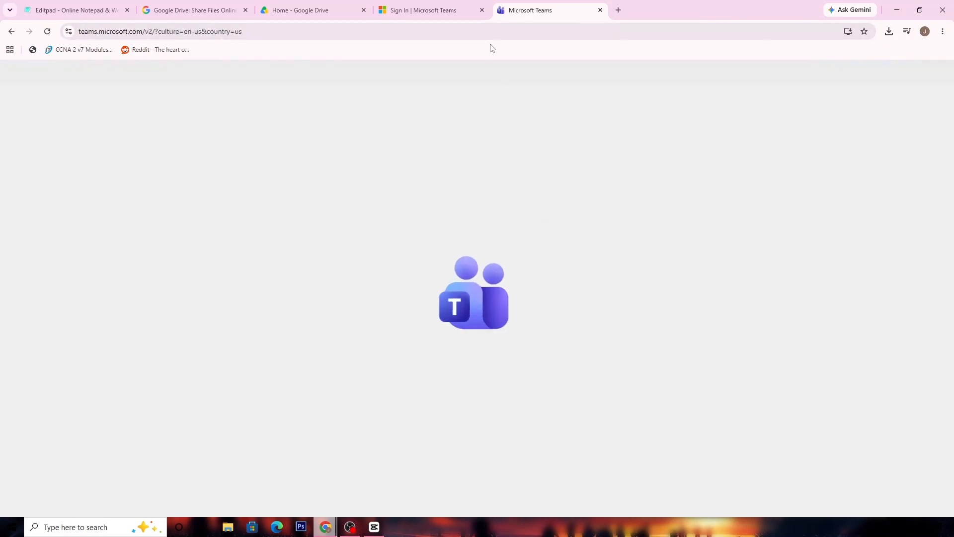
left_click(482, 11)
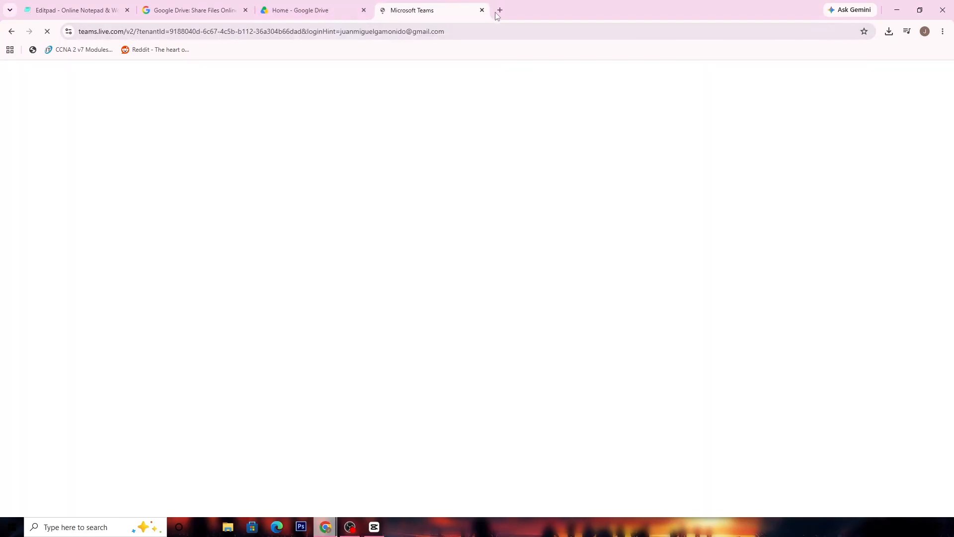
Open zapier.com in a new tab
left_click(500, 10)
type("Z")
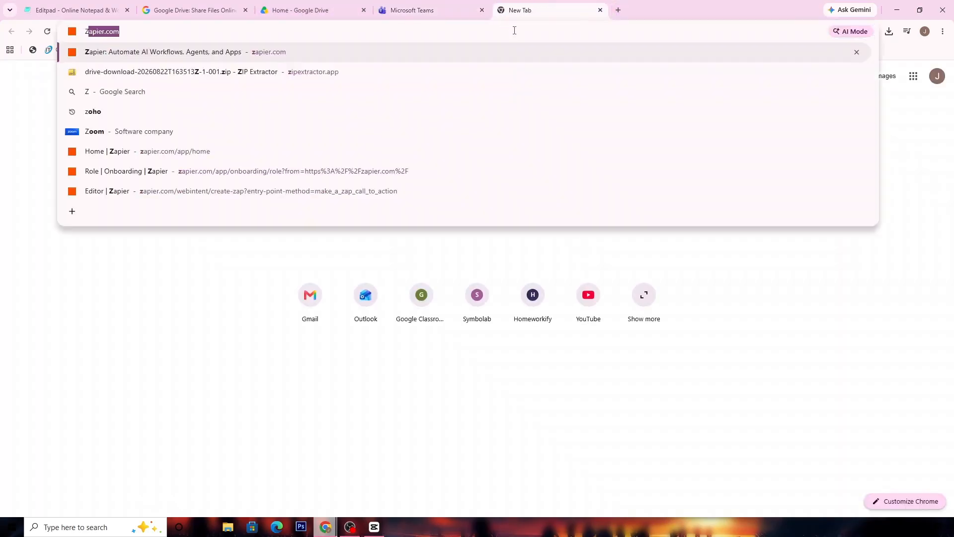
key("Return")
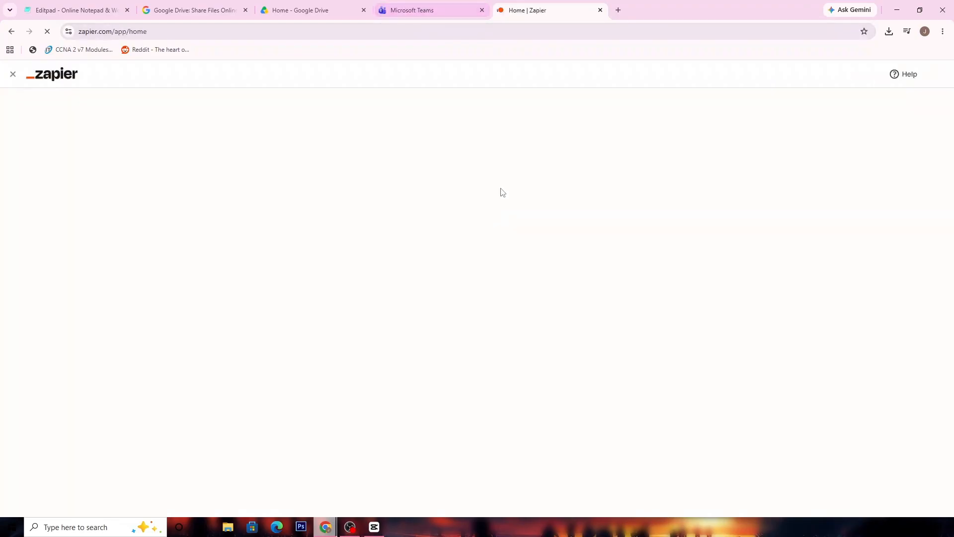
Look over the open Google Drive and Microsoft Teams pages and return to the Zapier home page
left_click(446, 11)
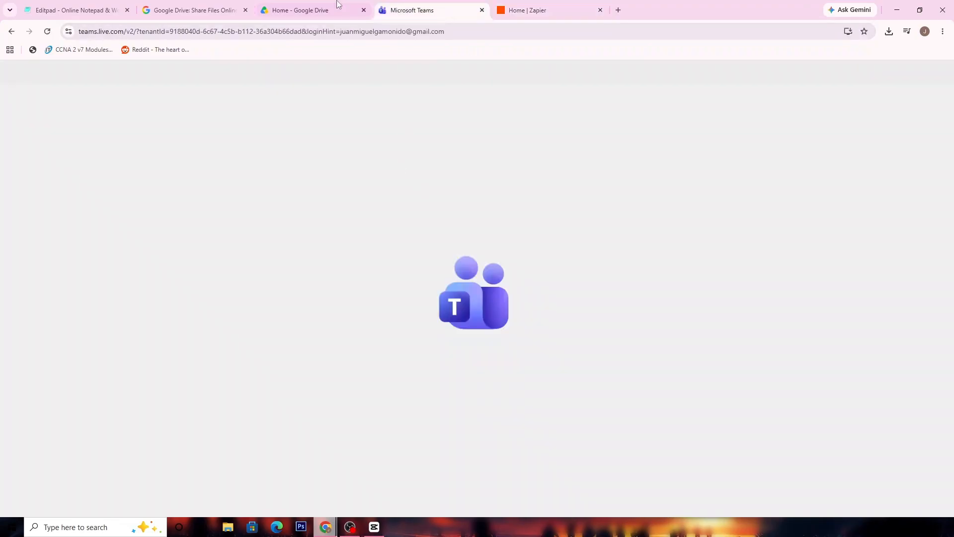
left_click(229, 7)
left_click(442, 31)
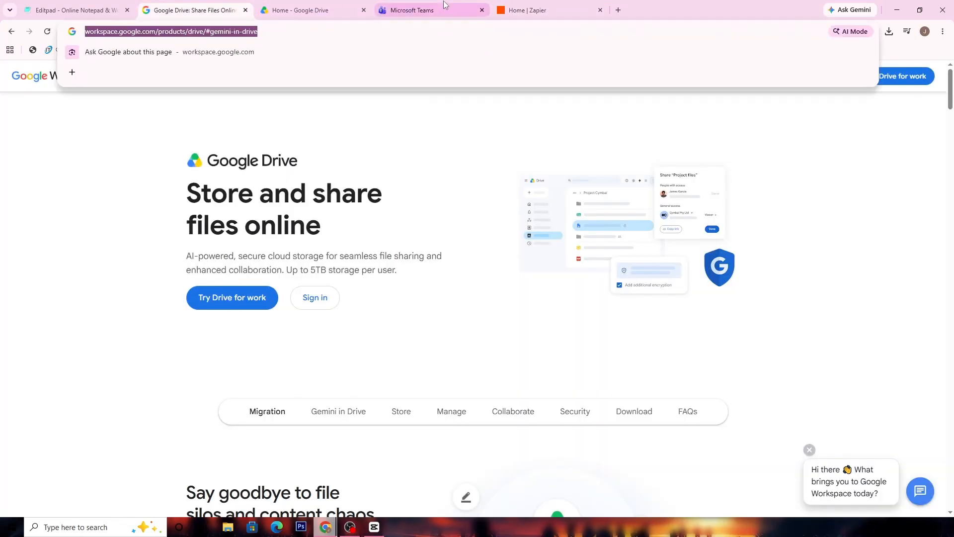
left_click(443, 3)
left_click(321, 5)
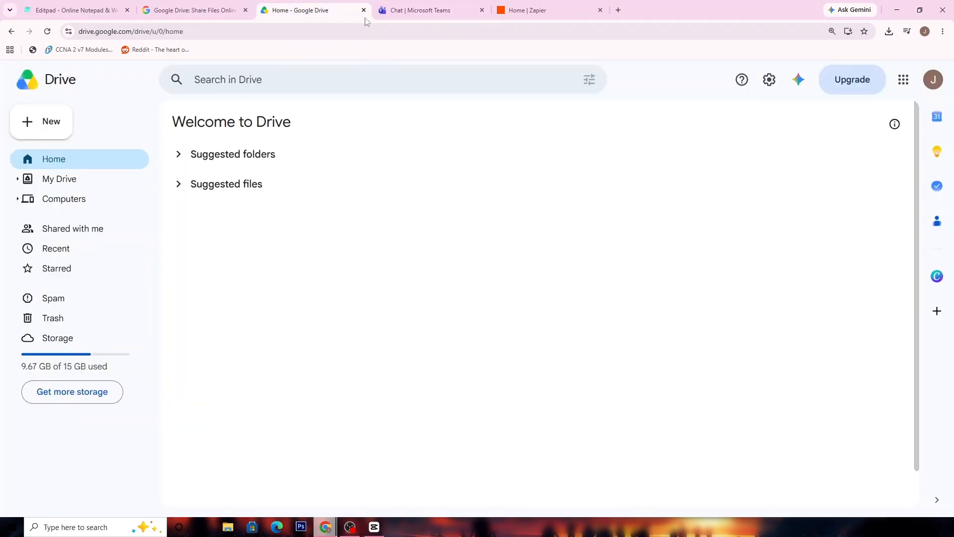
left_click(427, 10)
left_click(550, 9)
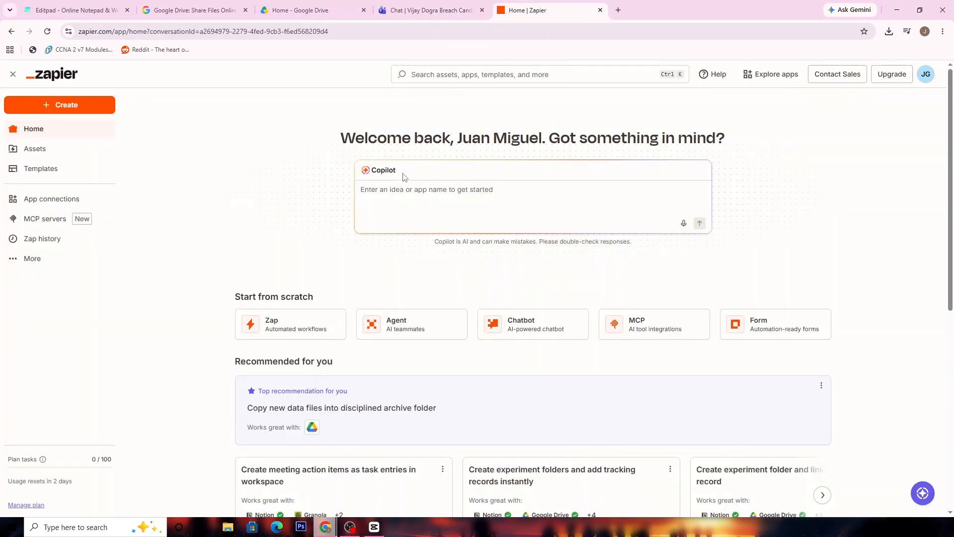
Create a new Zap workflow and close the Microsoft Teams page
left_click(95, 108)
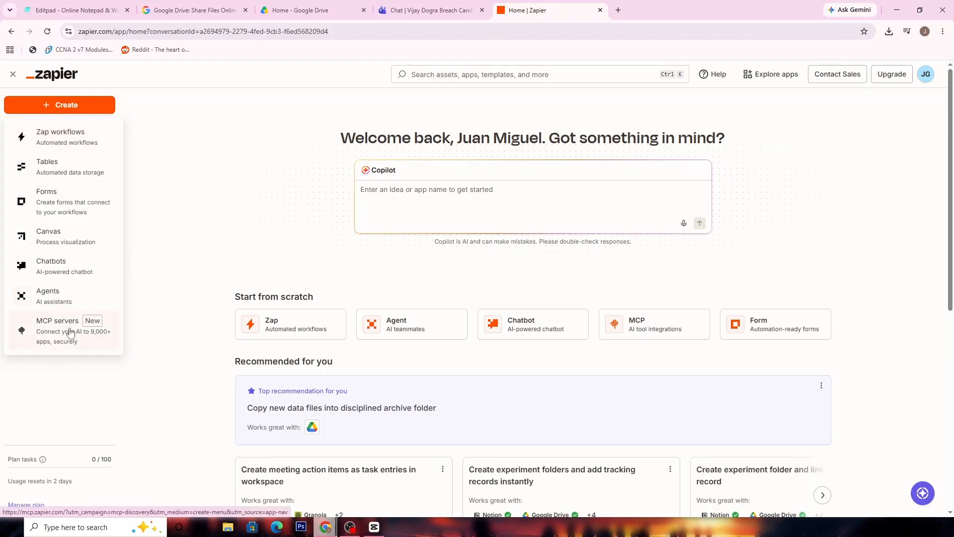
left_click(68, 149)
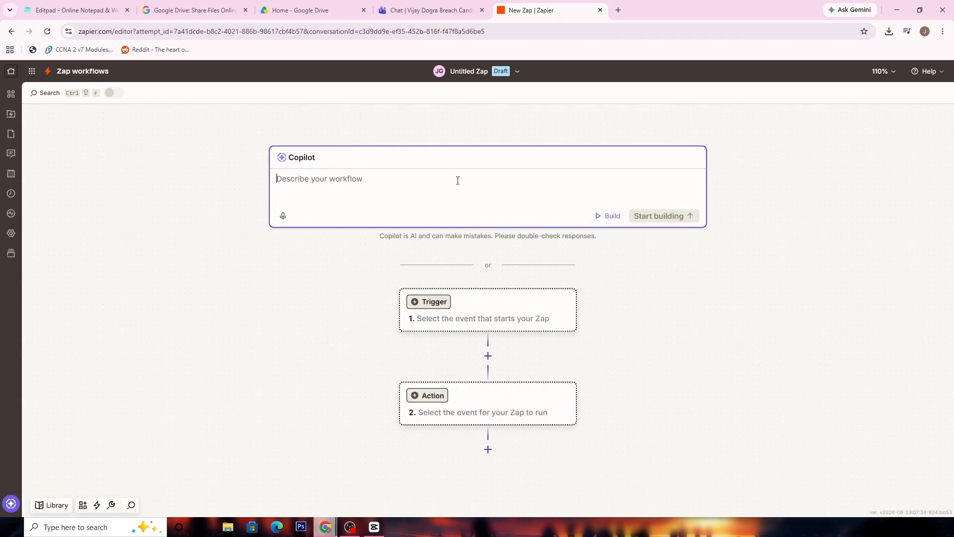
left_click_drag(483, 280, 507, 273)
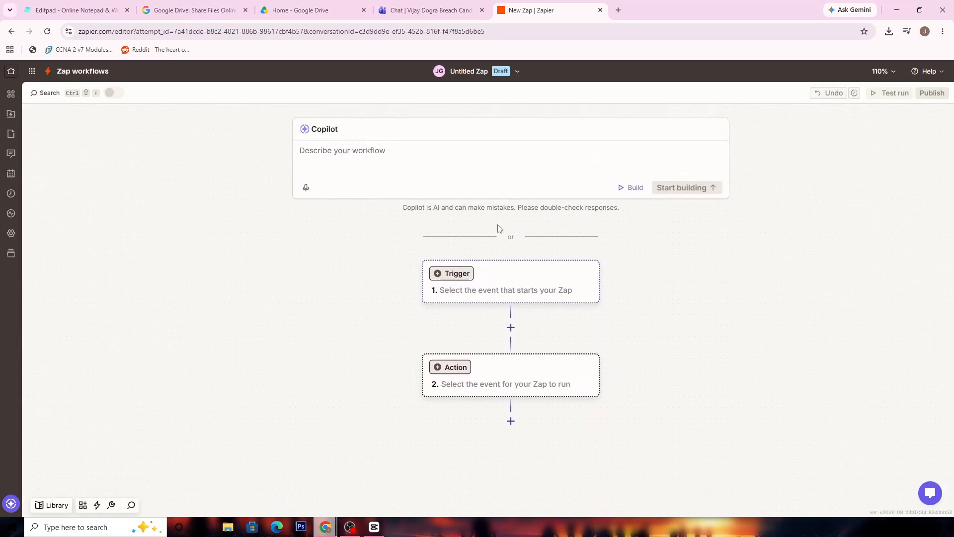
left_click(483, 10)
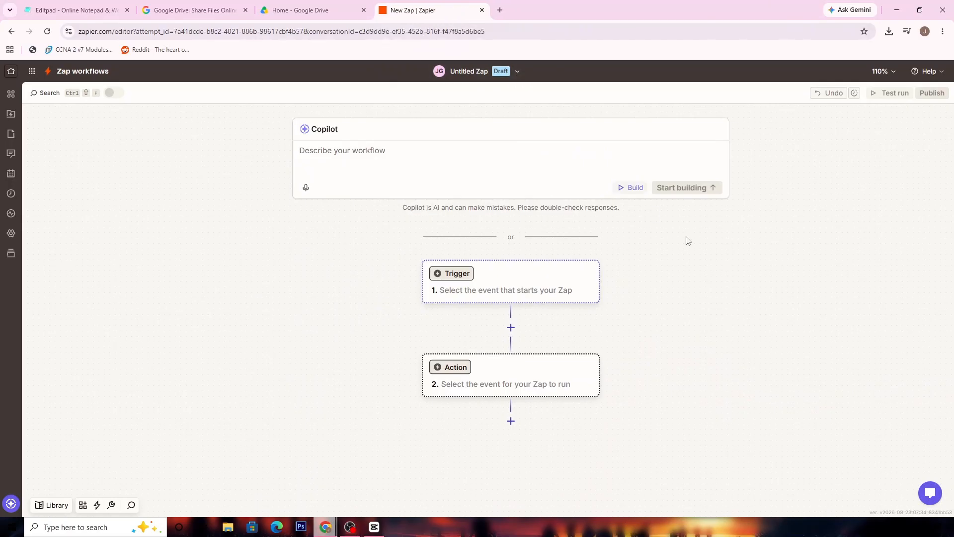
left_click_drag(687, 336, 652, 283)
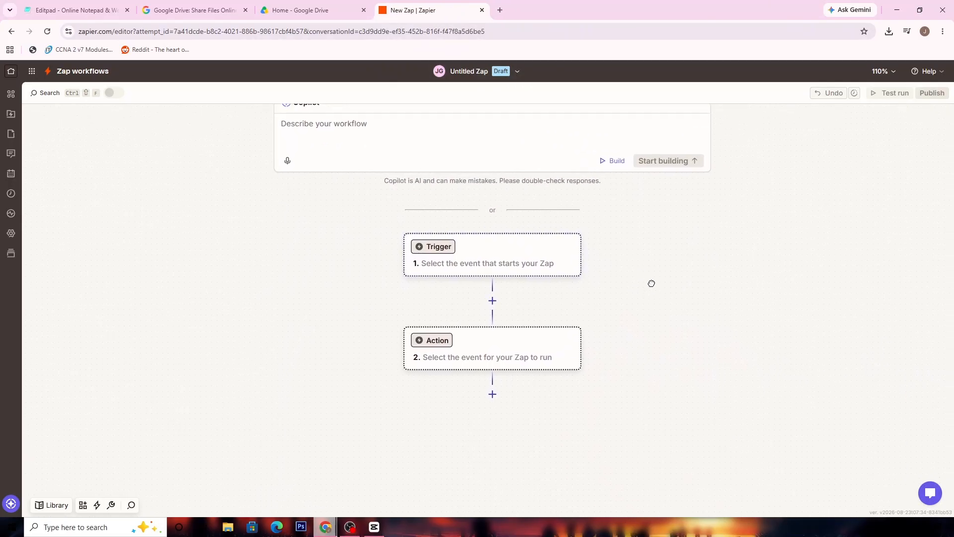
left_click(412, 138)
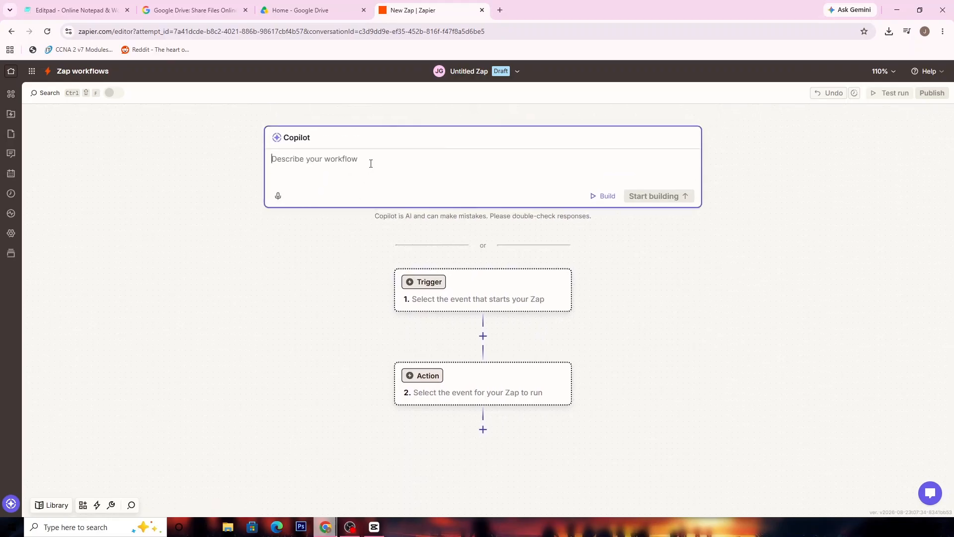
type("How to Integrate Microsoft Teams With Google Drive")
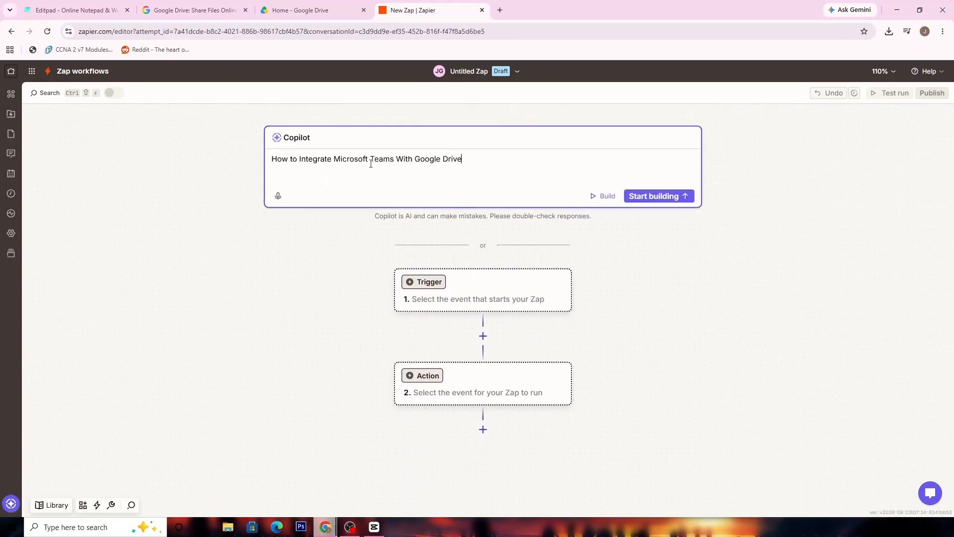
key("BackSpace")
left_click_drag(300, 160, 348, 161)
left_click(235, 164)
type("How to Integrate Microsoft Teams With Google Drive")
Replace the Copilot prompt with "Connect Google Drive to Microsoft Teams" and submit it
key("ctrl+a")
type("Connect Googl")
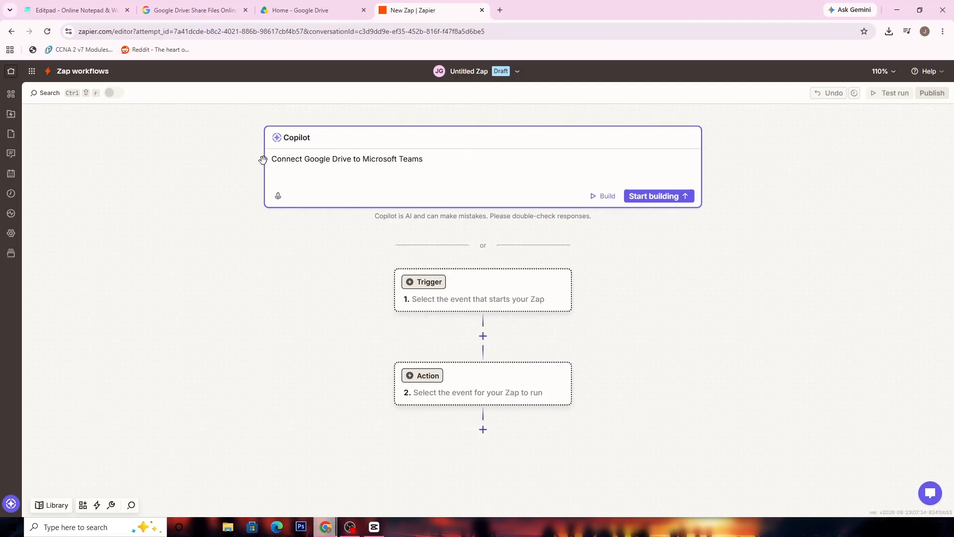
key("Return")
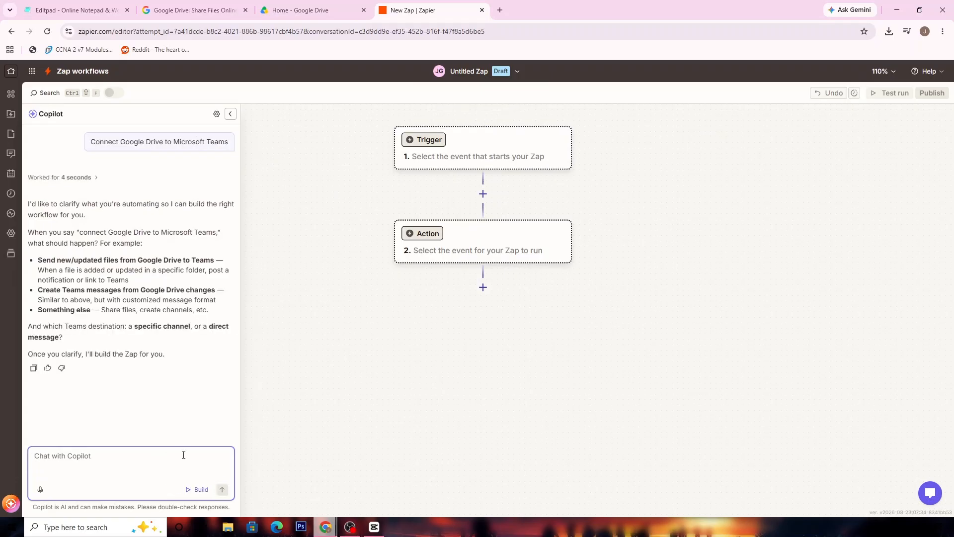
Reply to Copilot with "Any sample, build it" so it builds the workflow, and collapse the chat
type("Any sample, build it")
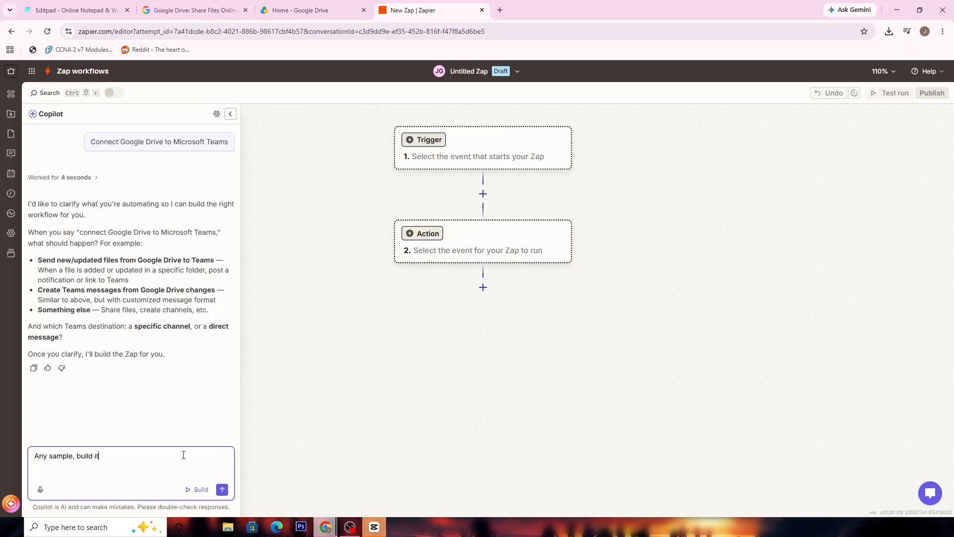
key("Return")
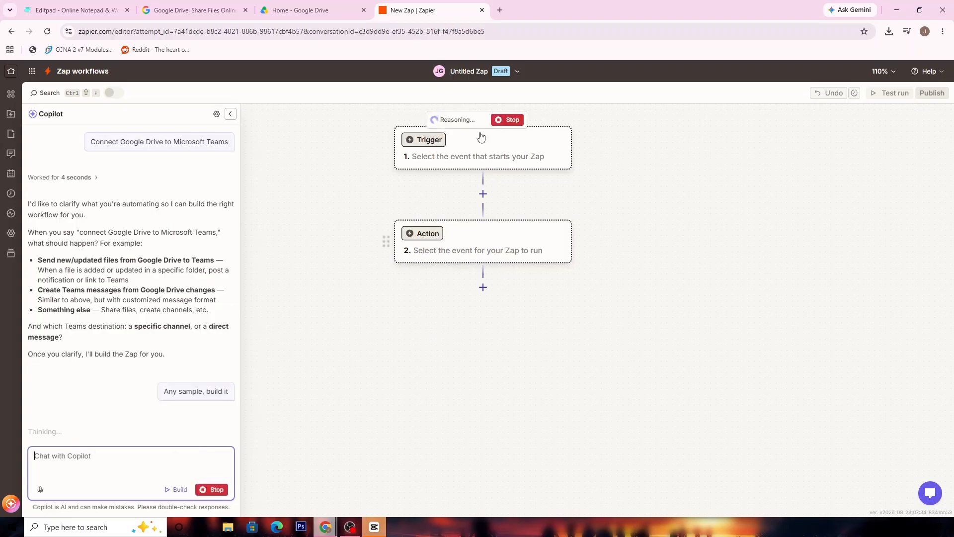
left_click(471, 205)
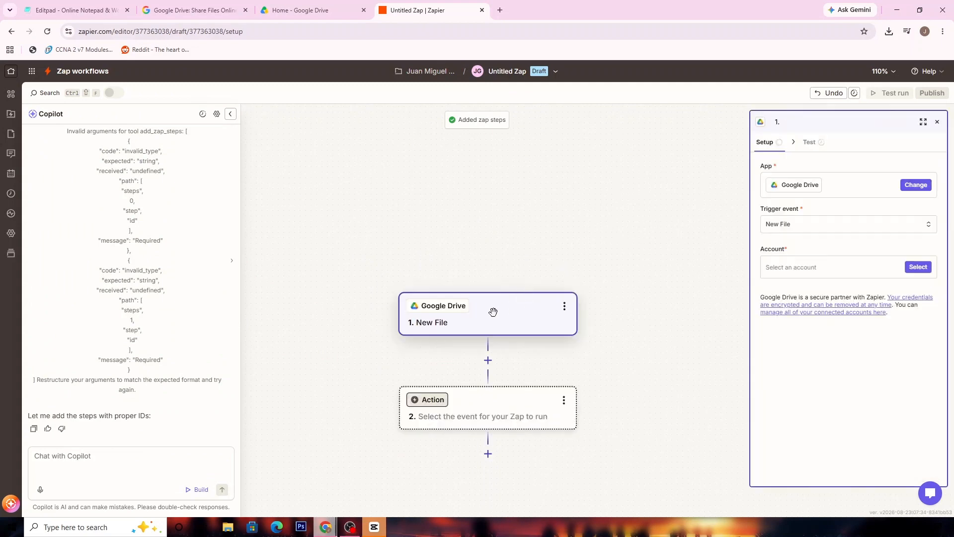
left_click(228, 115)
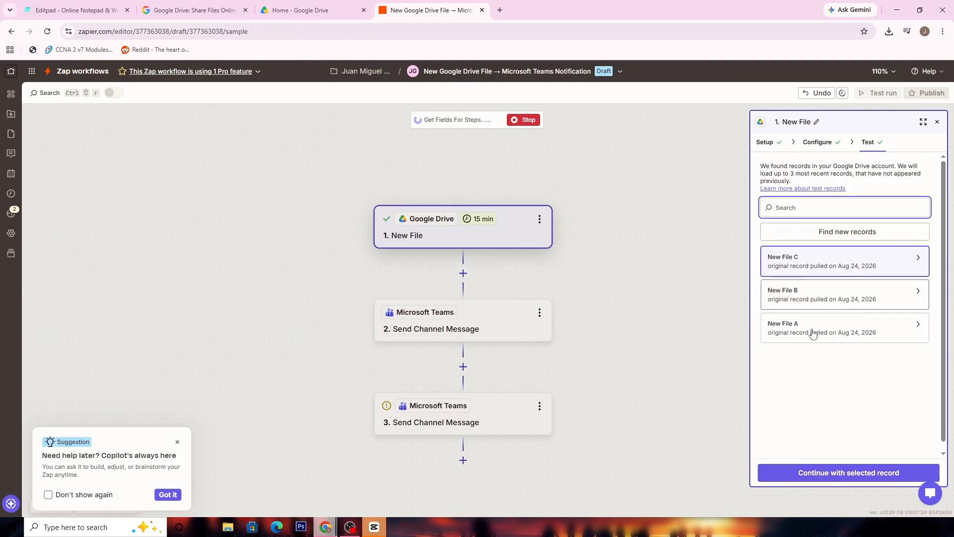
Choose the New File A record as the Google Drive trigger's test data and continue to the Microsoft Teams action
left_click(812, 329)
left_click(853, 470)
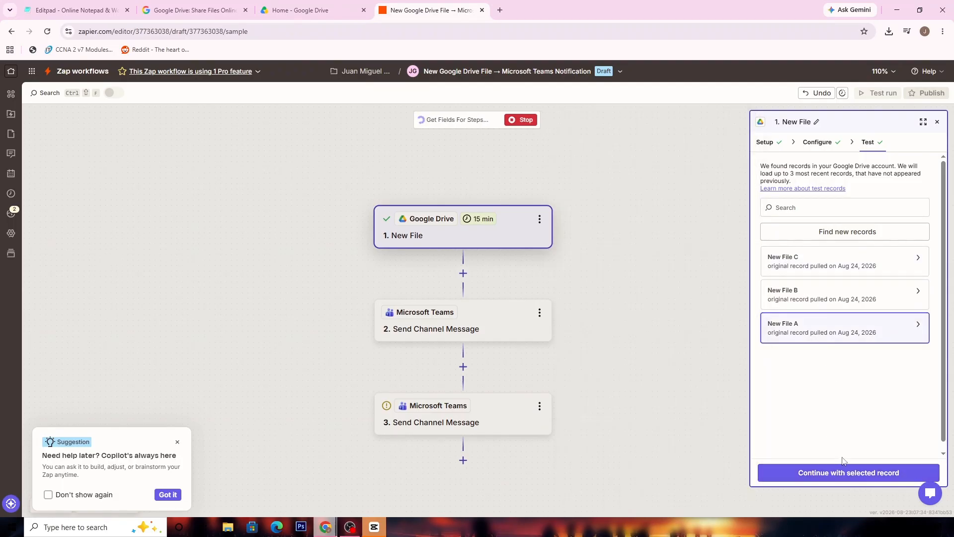
left_click(853, 469)
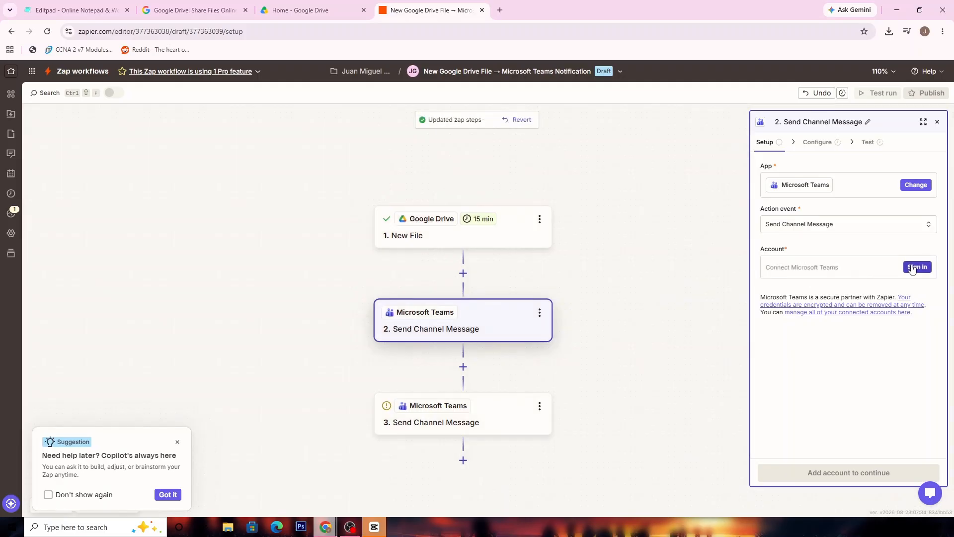
Try to connect a Microsoft Teams account to the first Send Channel Message action, and dismiss the Copilot suggestion
left_click(913, 268)
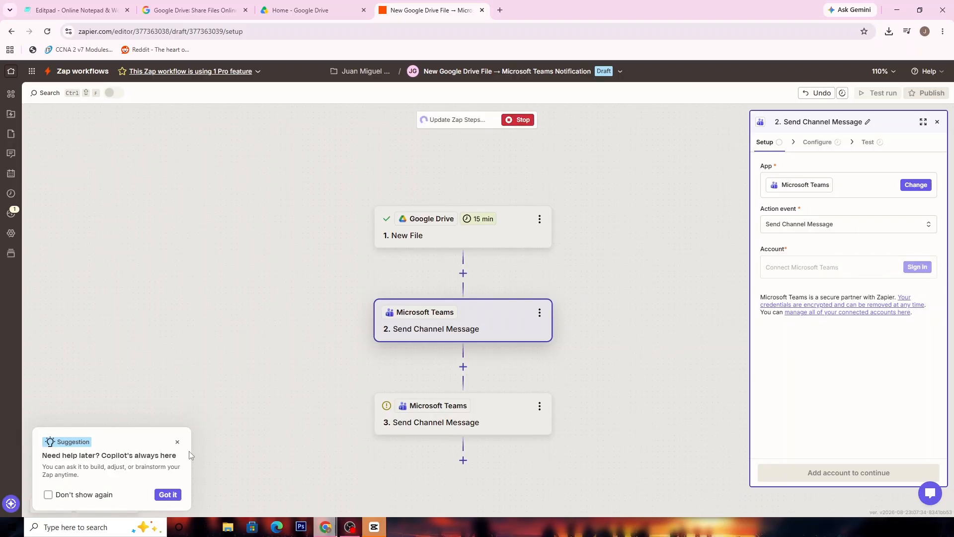
left_click(178, 442)
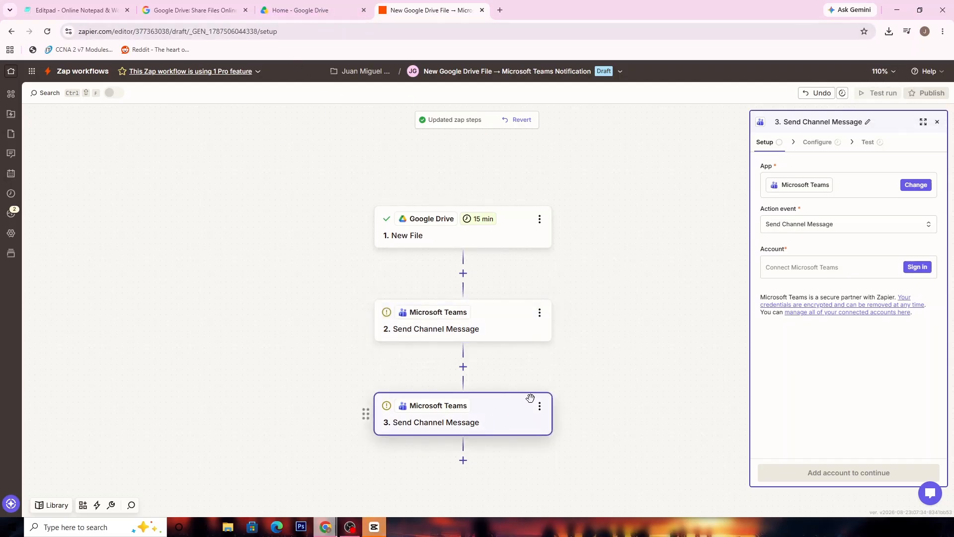
Review the Google Drive New File trigger's available Drive values and its app, event and account setup
left_click(504, 240)
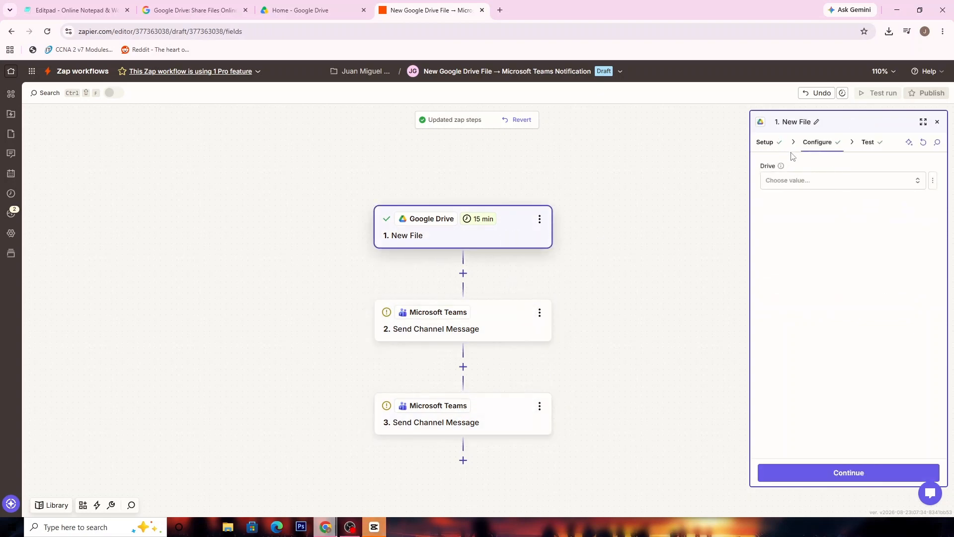
left_click(812, 186)
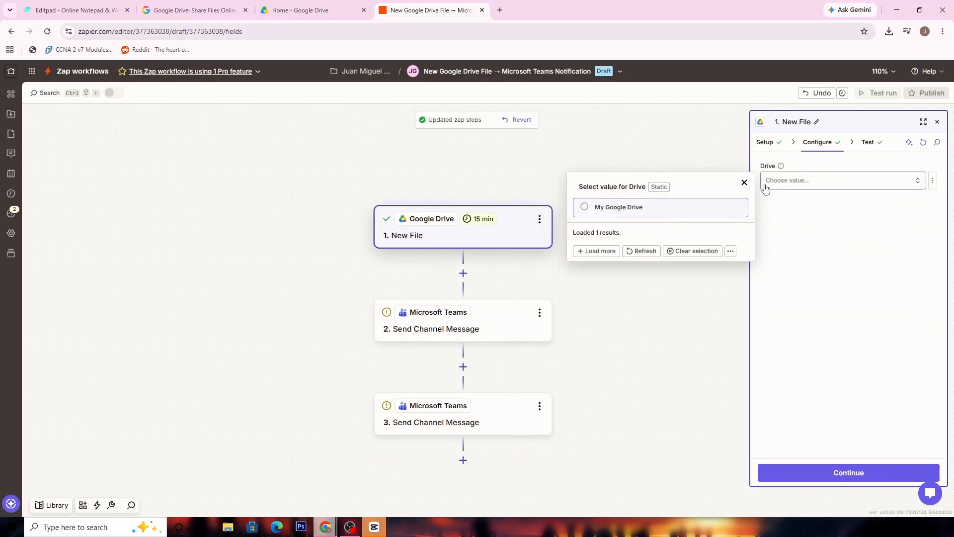
left_click(766, 143)
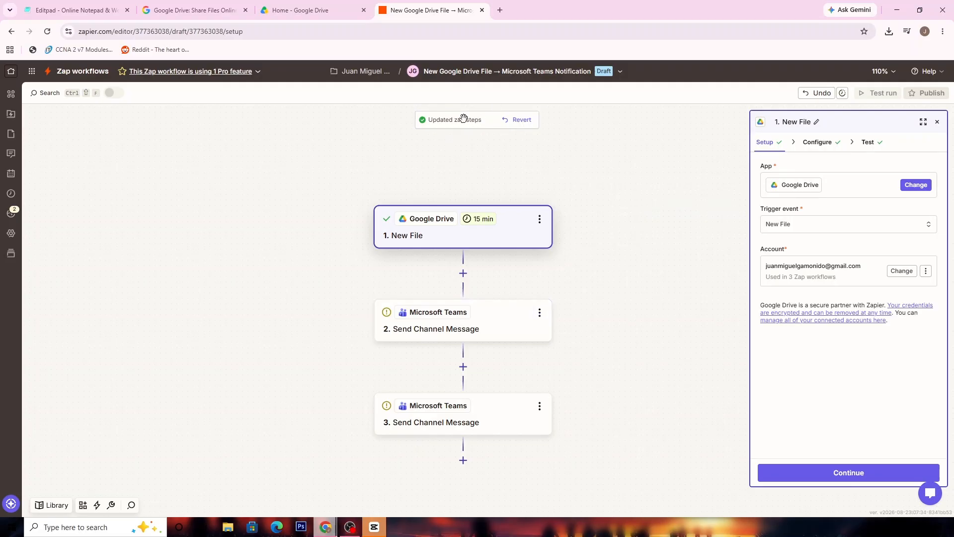
Switch to Editpad, highlight the Microsoft Teams integration title and the "LIKE AND SUBSCRIBE!" line, and close the Zapier page
left_click(88, 12)
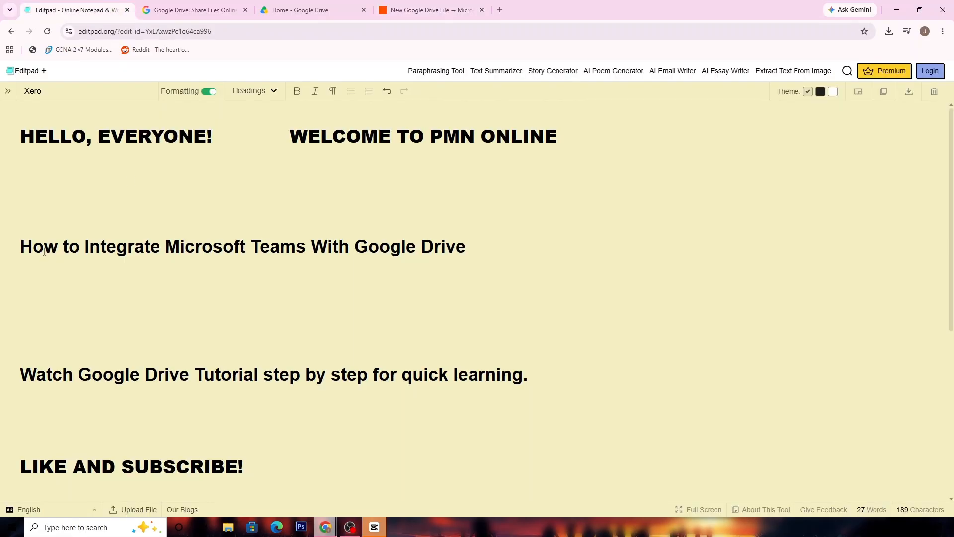
left_click_drag(20, 247, 466, 247)
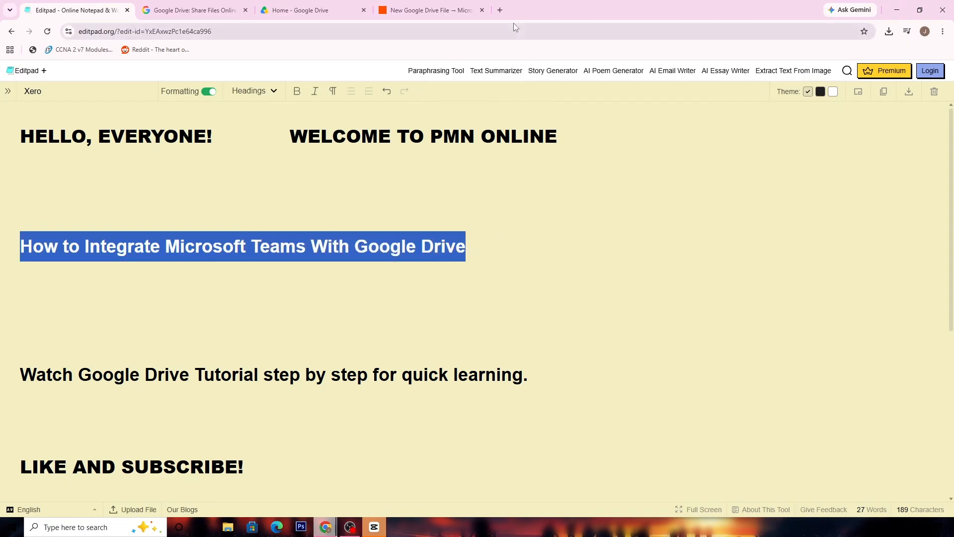
left_click(482, 11)
left_click_drag(23, 468, 285, 459)
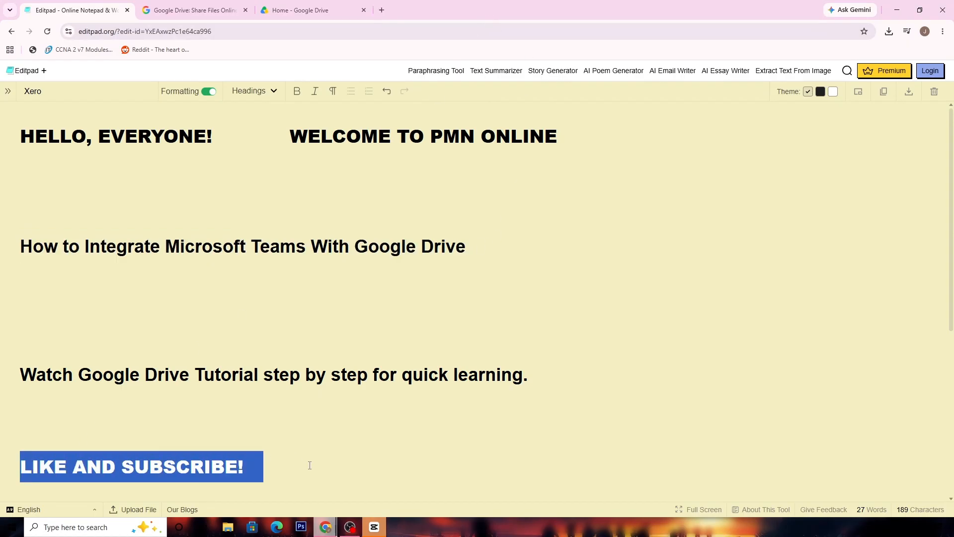